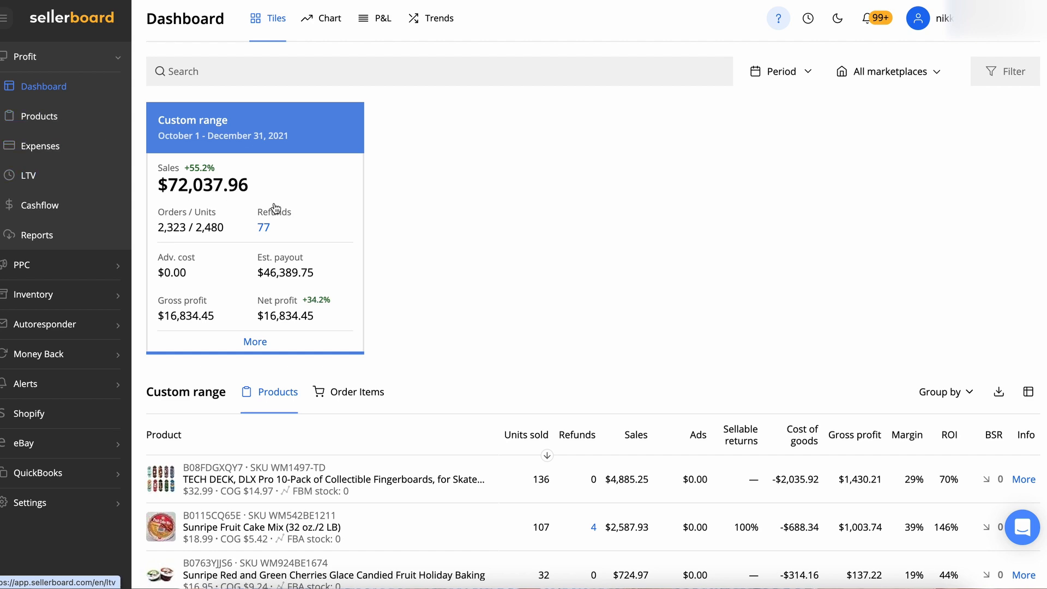
# - Reload the profit dashboard and switch its period to a custom range
pyautogui.click(30, 83)
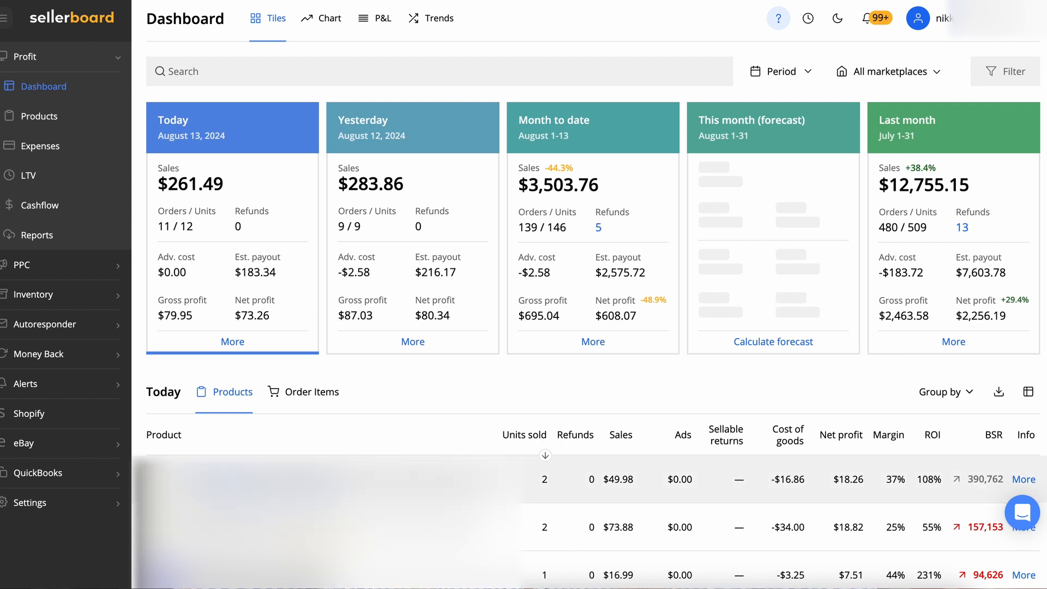
pyautogui.click(807, 74)
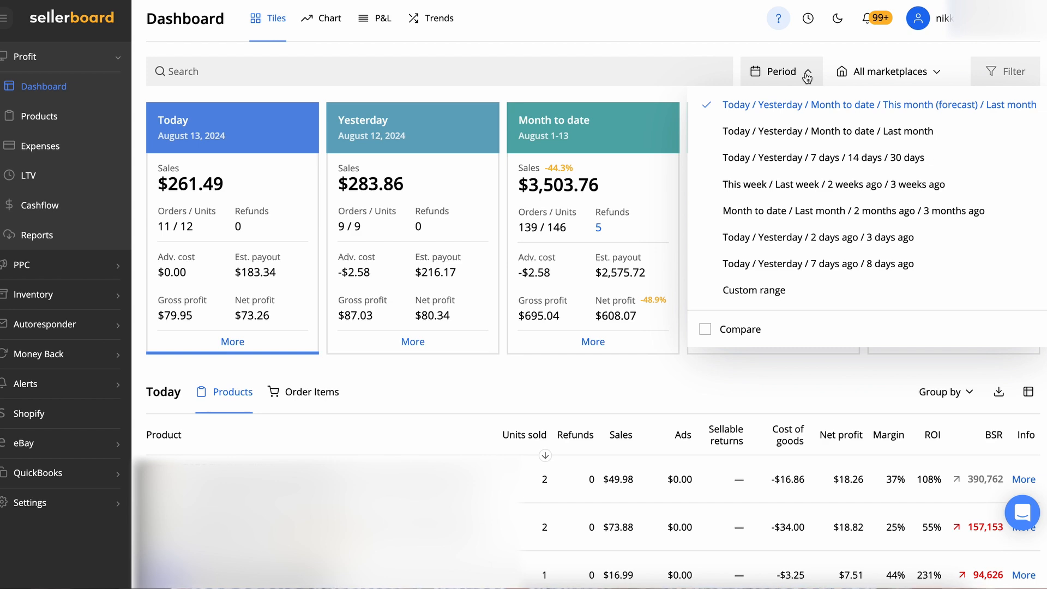
pyautogui.click(780, 291)
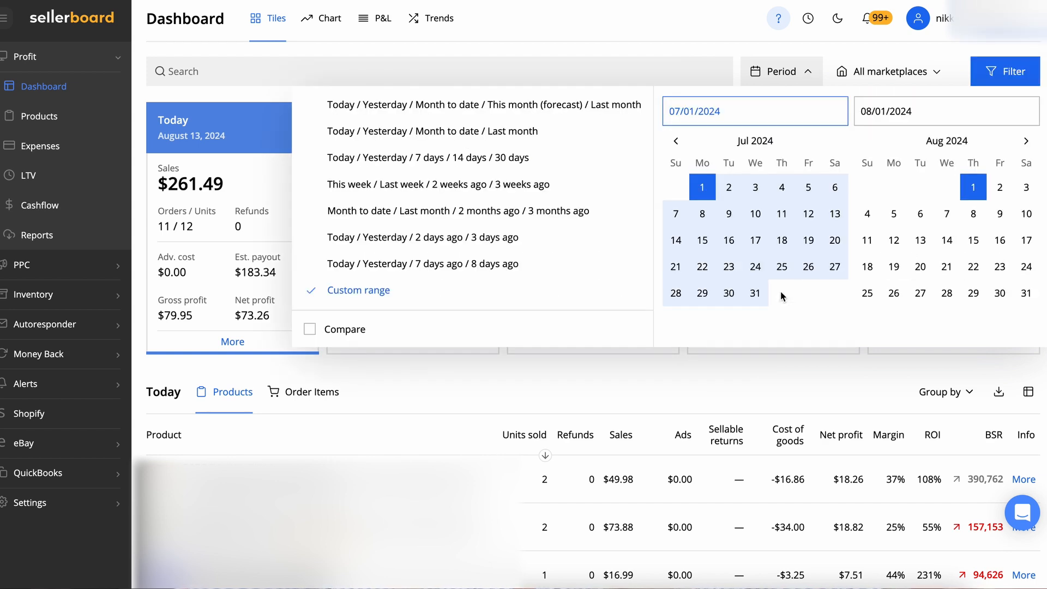
# - Set the custom range to start on 10/01/2023 and end on 12/31/2023
pyautogui.tripleClick(712, 111)
pyautogui.click(676, 143)
pyautogui.click(676, 143)
pyautogui.click(677, 142)
pyautogui.click(677, 143)
pyautogui.click(677, 142)
pyautogui.click(676, 143)
pyautogui.click(677, 143)
pyautogui.click(677, 143)
pyautogui.click(677, 142)
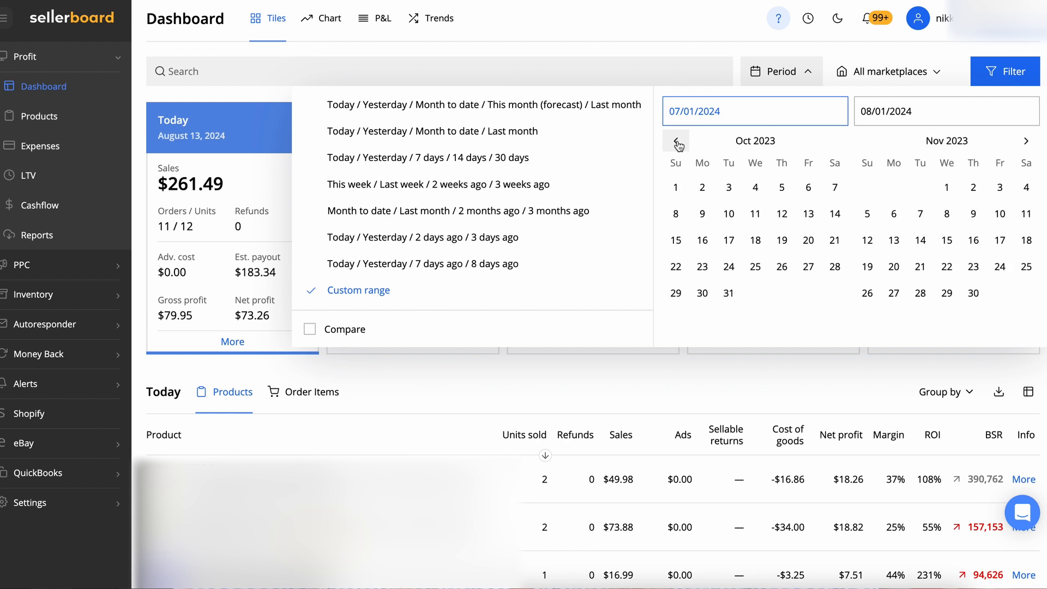
pyautogui.click(678, 187)
pyautogui.click(1026, 141)
pyautogui.click(1025, 141)
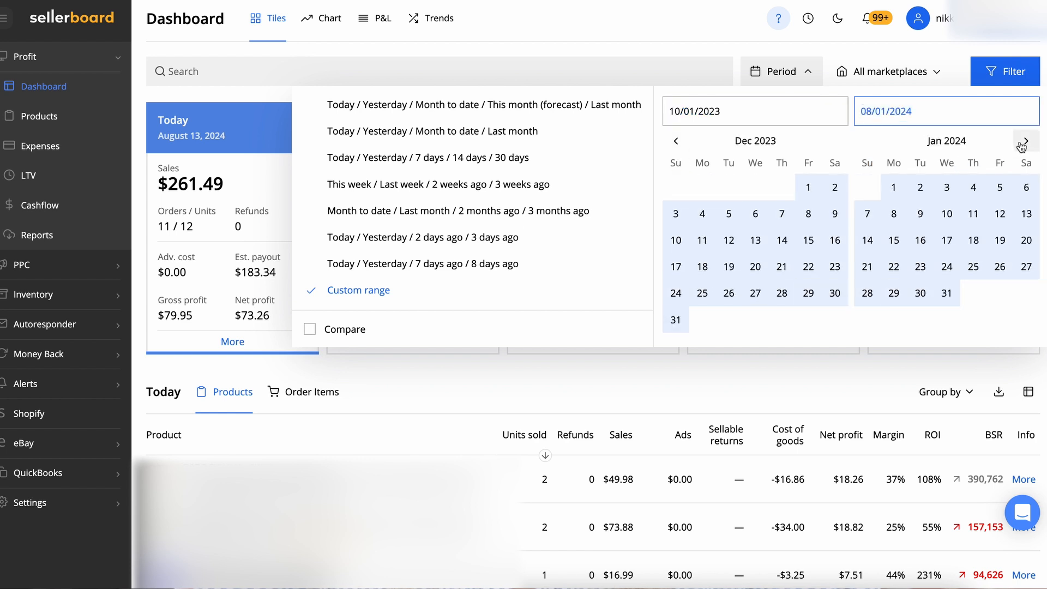
pyautogui.click(675, 321)
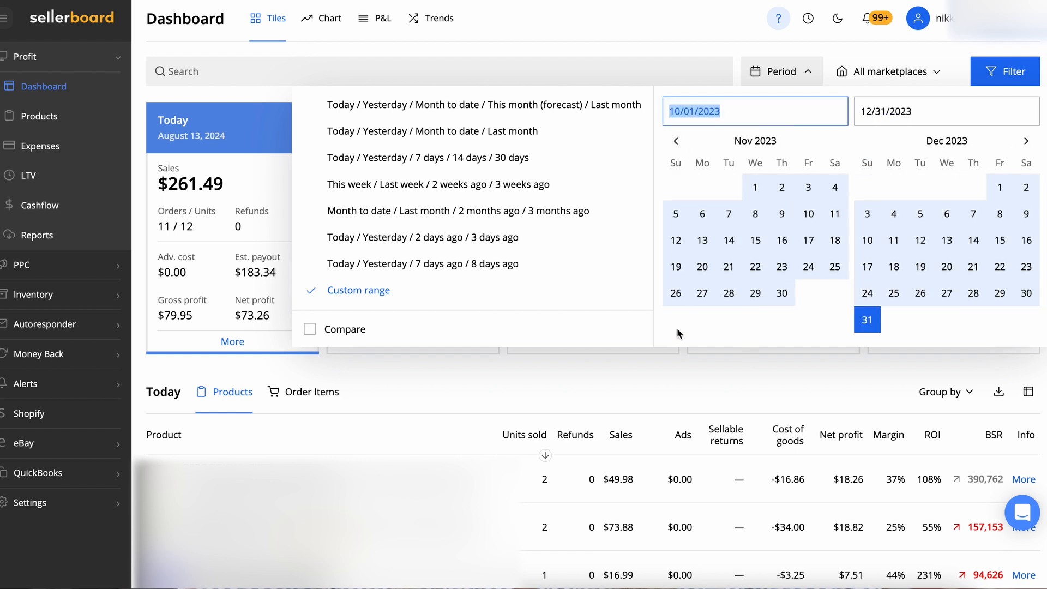
# - Change both years of the custom range so it runs from 10/01/2021 to 12/31/2021, and apply the filter
pyautogui.click(747, 115)
pyautogui.press('BackSpace')
pyautogui.write('1')
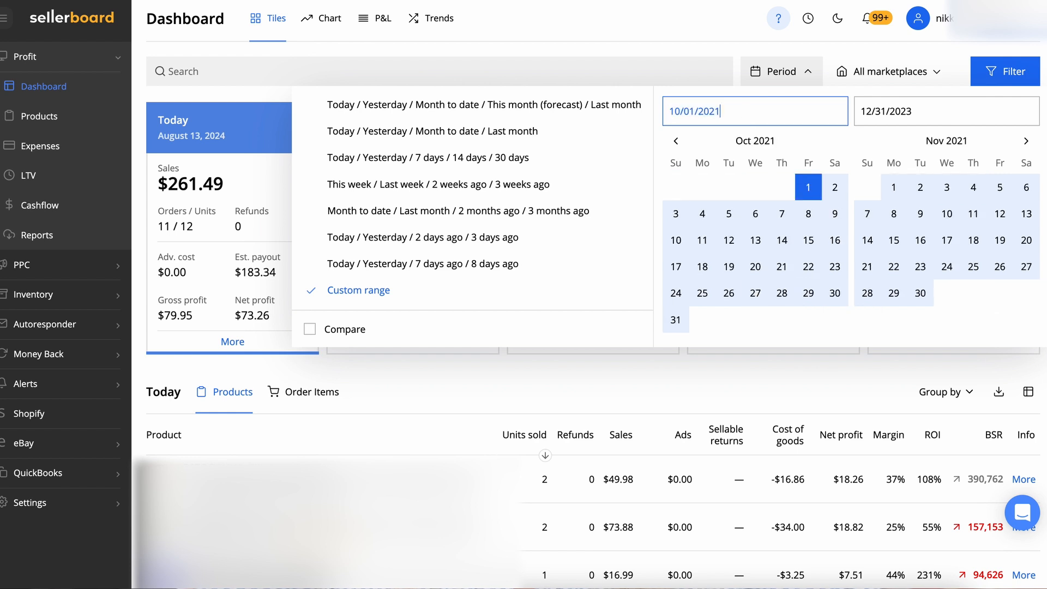
pyautogui.click(960, 115)
pyautogui.press('BackSpace')
pyautogui.write('1')
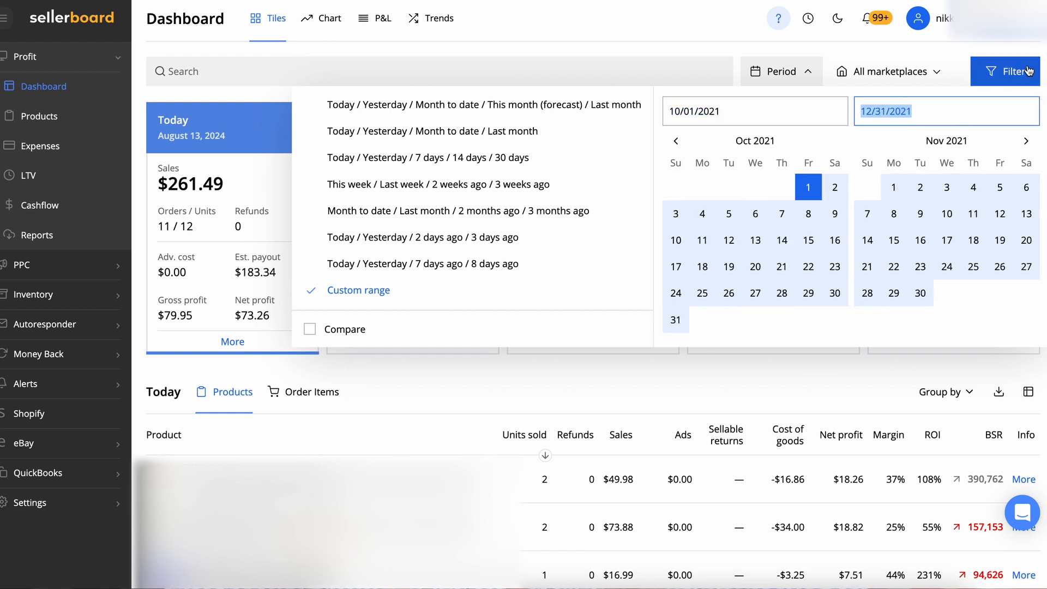
pyautogui.click(1028, 69)
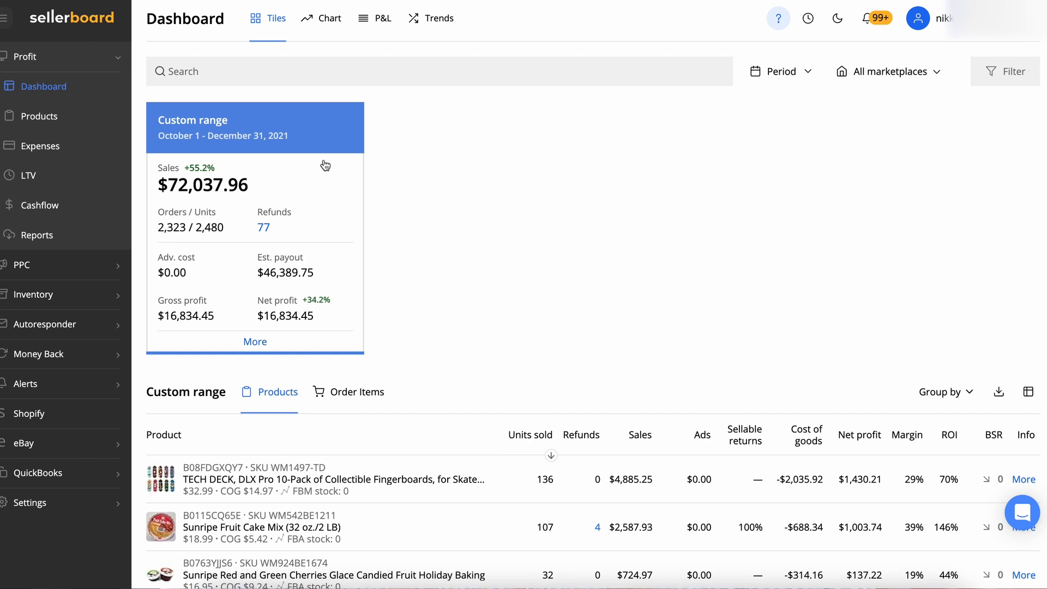
# - Open the detailed breakdown of the custom range and examine what makes up the shipping costs
pyautogui.click(255, 341)
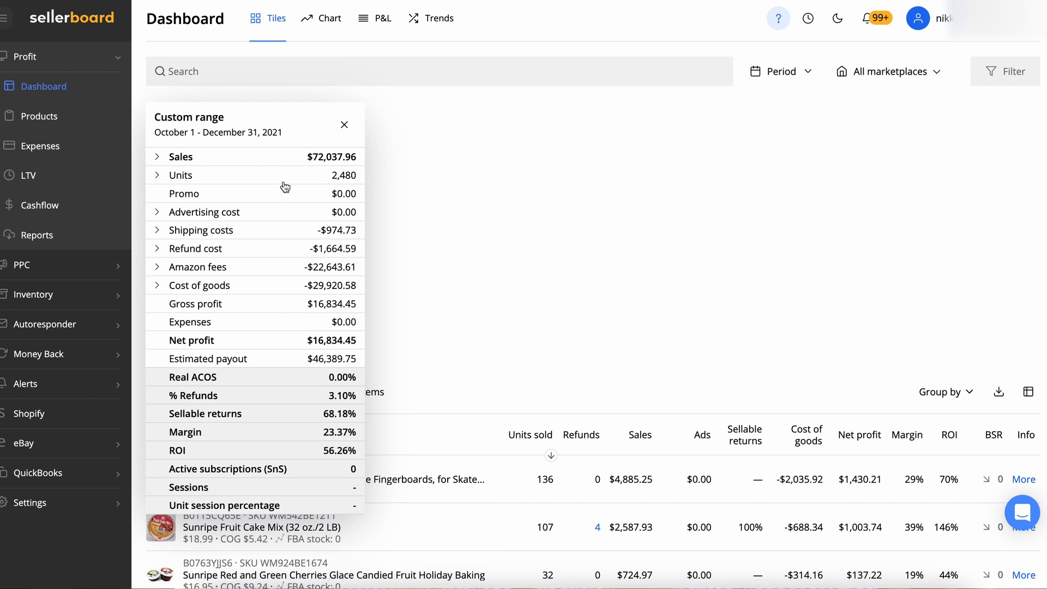
pyautogui.moveTo(362, 200)
pyautogui.click(229, 232)
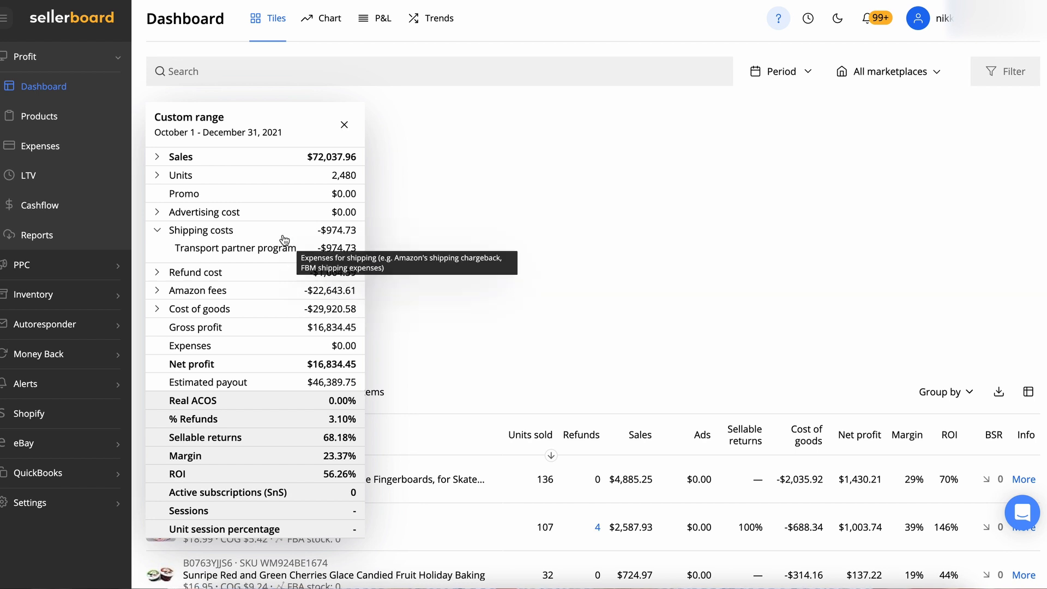
pyautogui.click(158, 234)
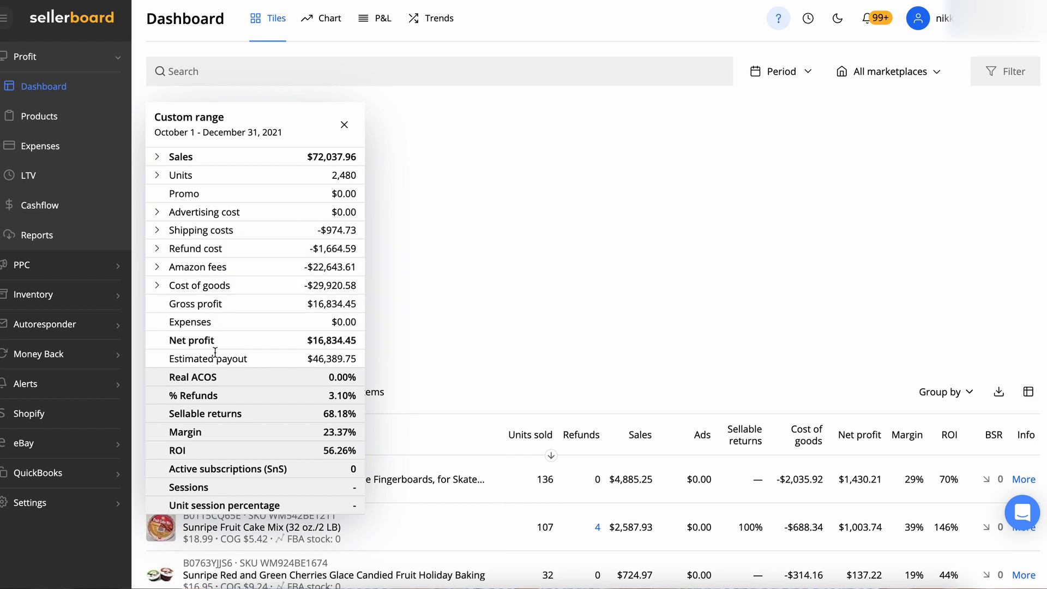
# - Examine the individual Amazon fees in the custom range breakdown, then collapse them again
pyautogui.click(157, 267)
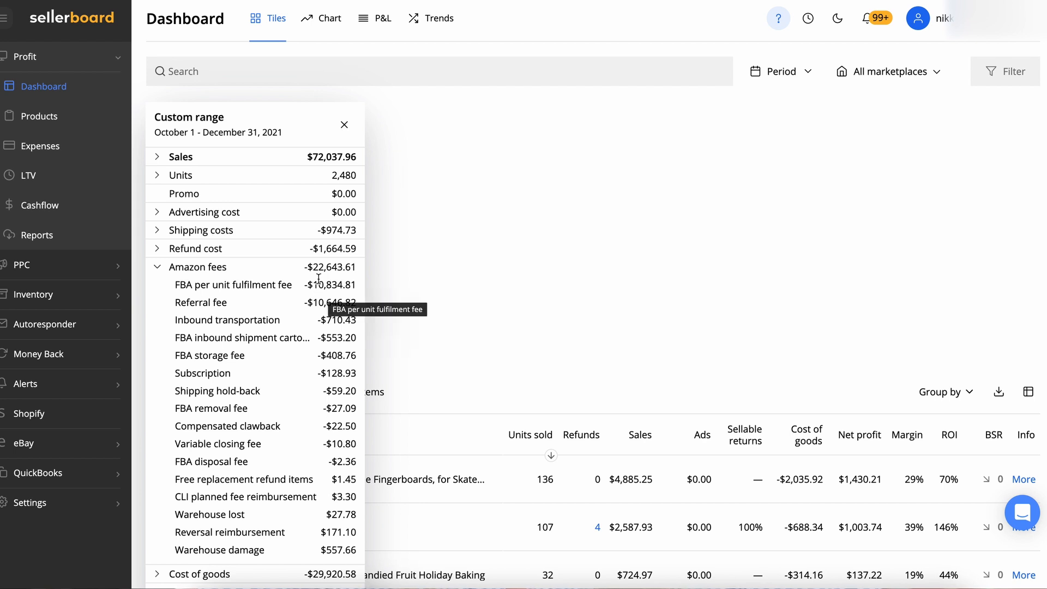
pyautogui.scroll(-1, 308, 376)
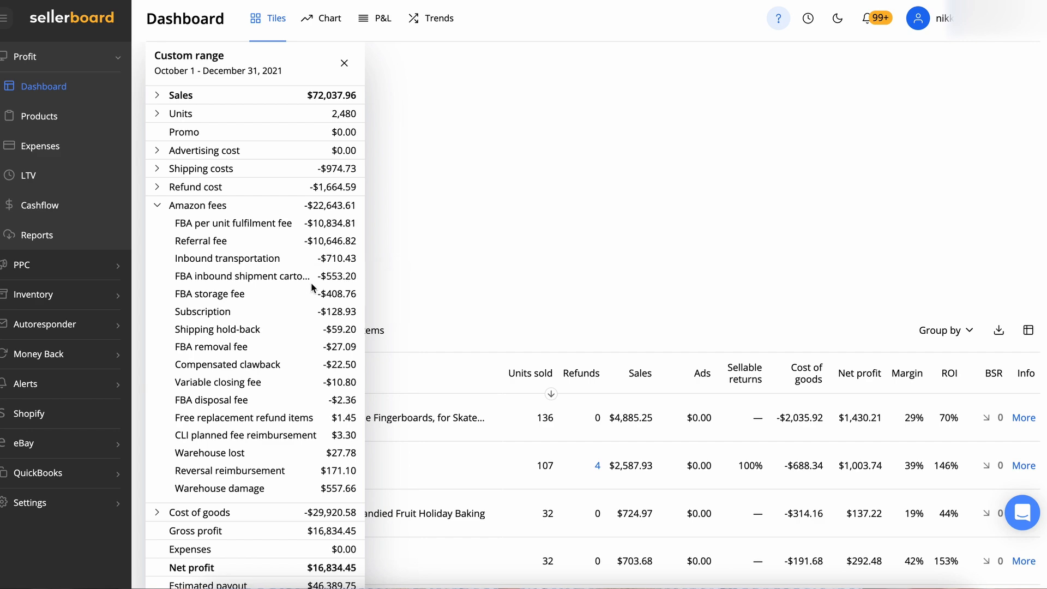
pyautogui.scroll(-1, 312, 297)
pyautogui.scroll(-2, 311, 295)
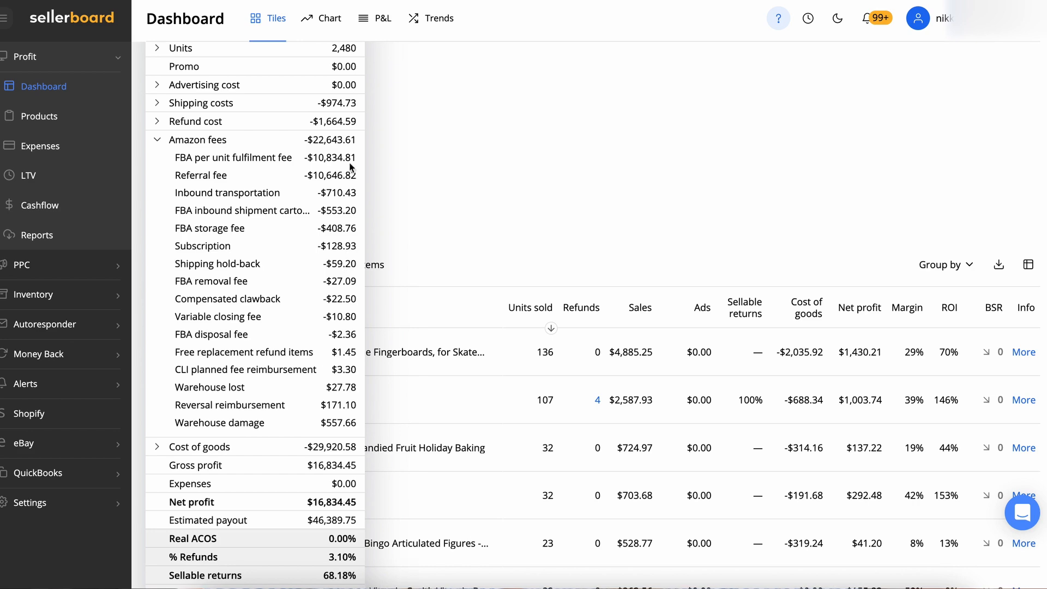
pyautogui.click(201, 145)
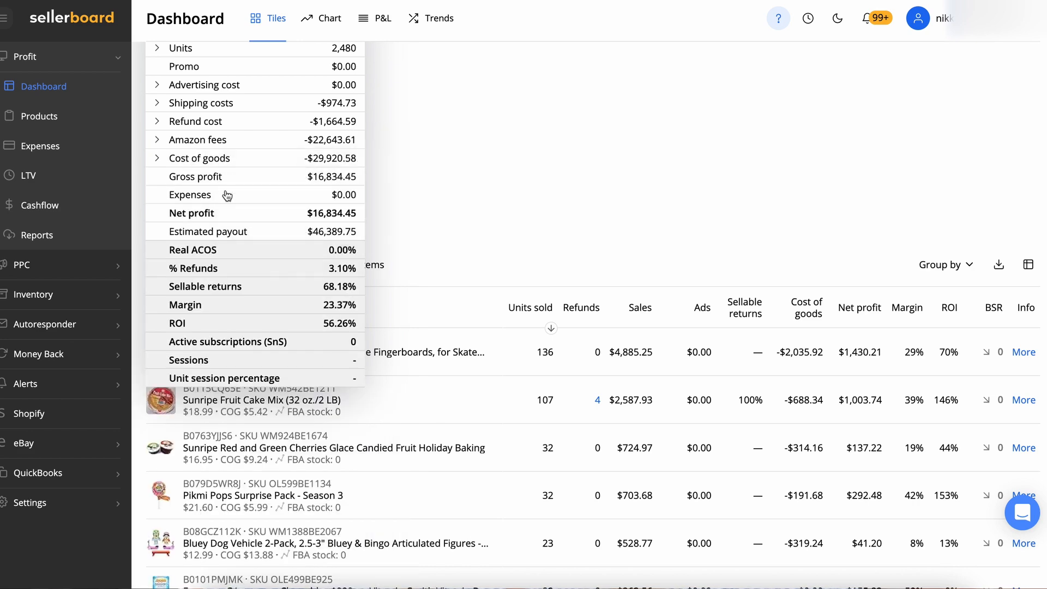
pyautogui.scroll(1, 224, 193)
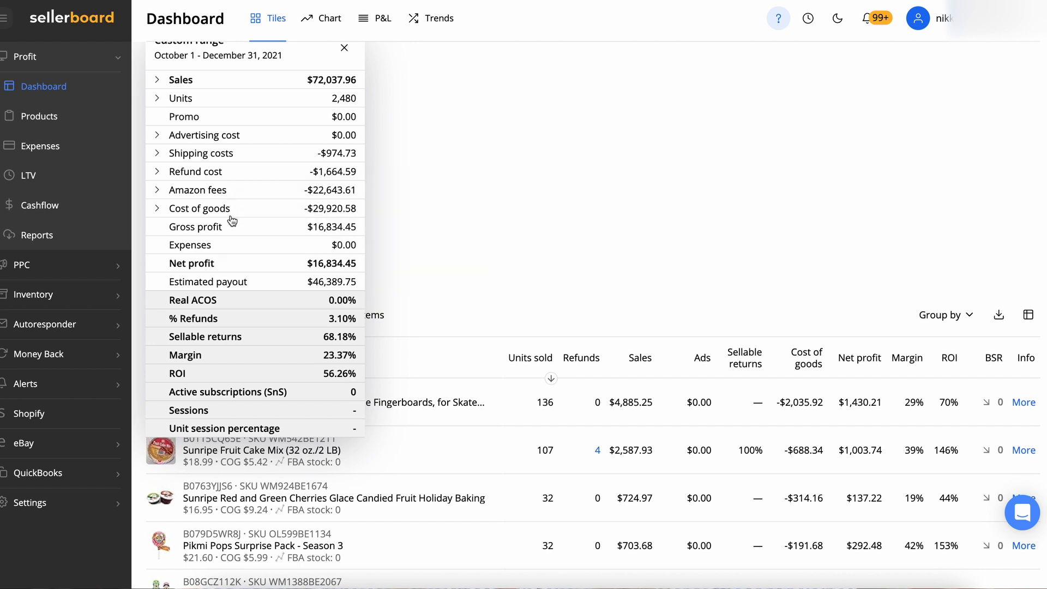
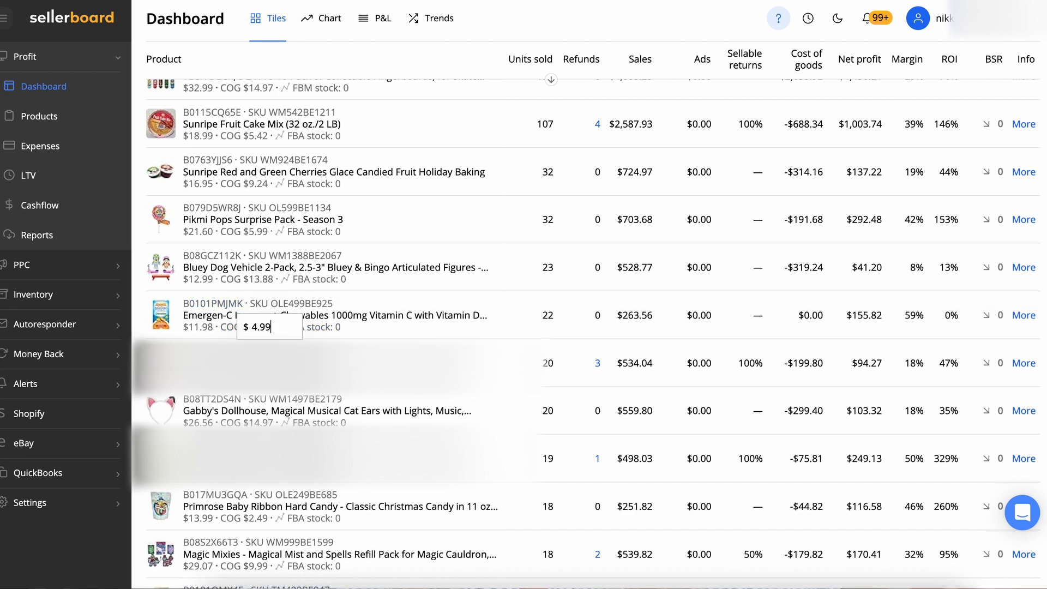
# - Set the cost of goods of the Emergen-C Immune+ Chewables product to $4.99
pyautogui.press('Return')
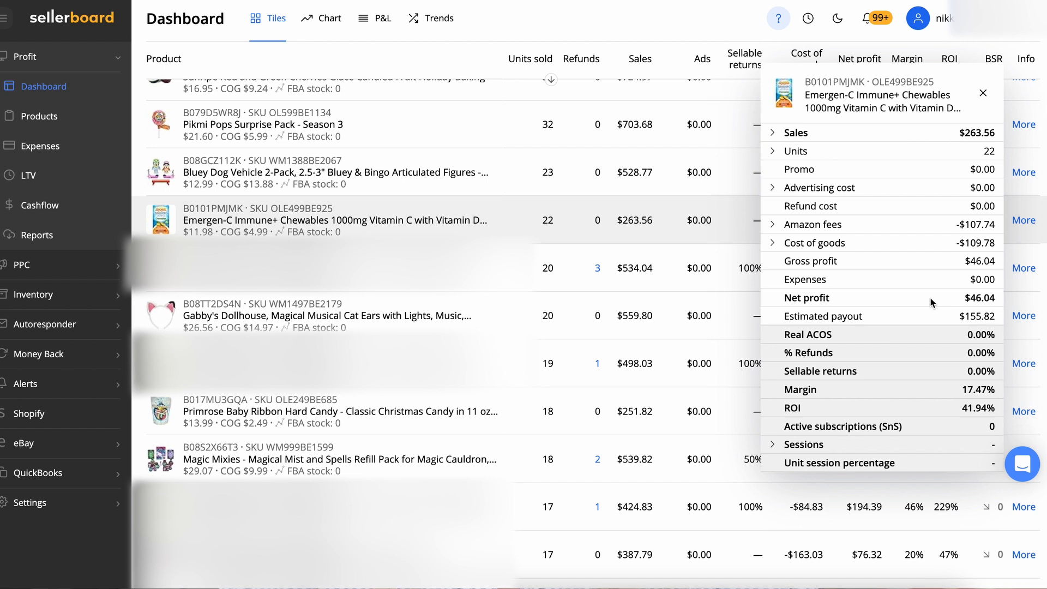
# - Open the Products page and sort the products by COGS in ascending order
pyautogui.click(49, 123)
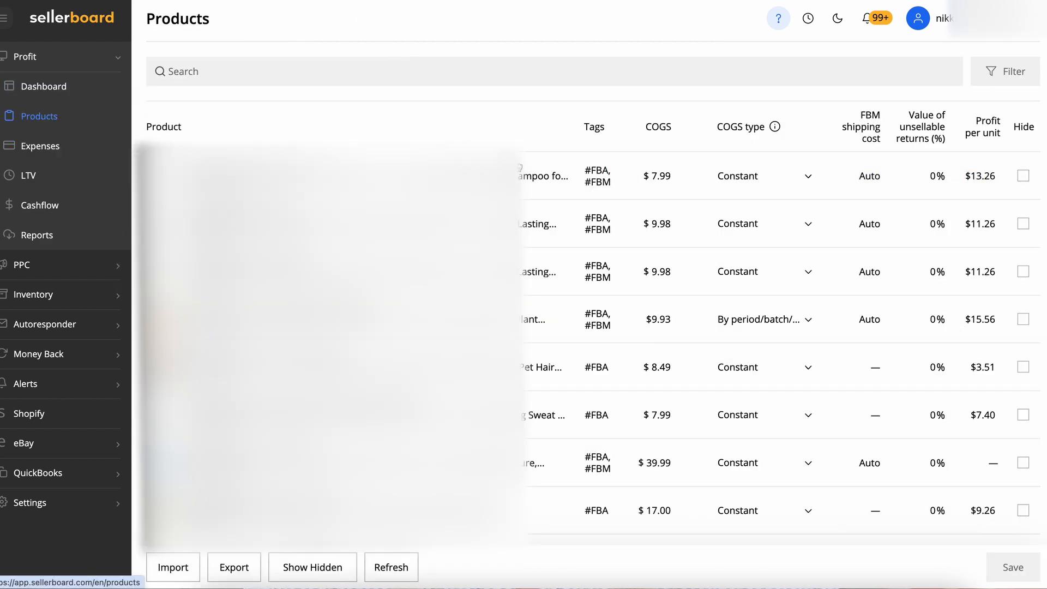
pyautogui.click(663, 129)
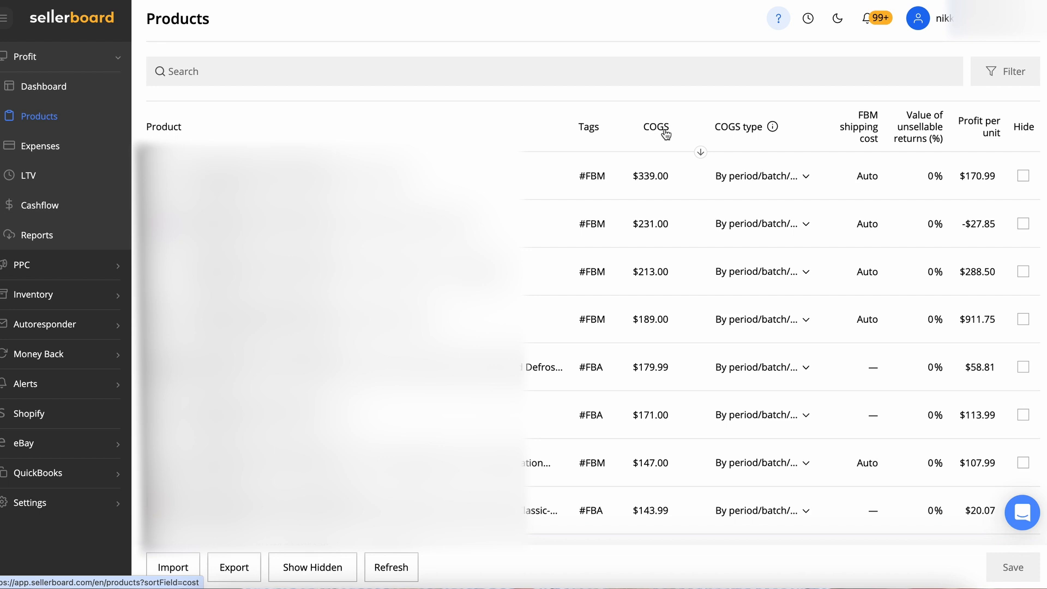
pyautogui.click(664, 130)
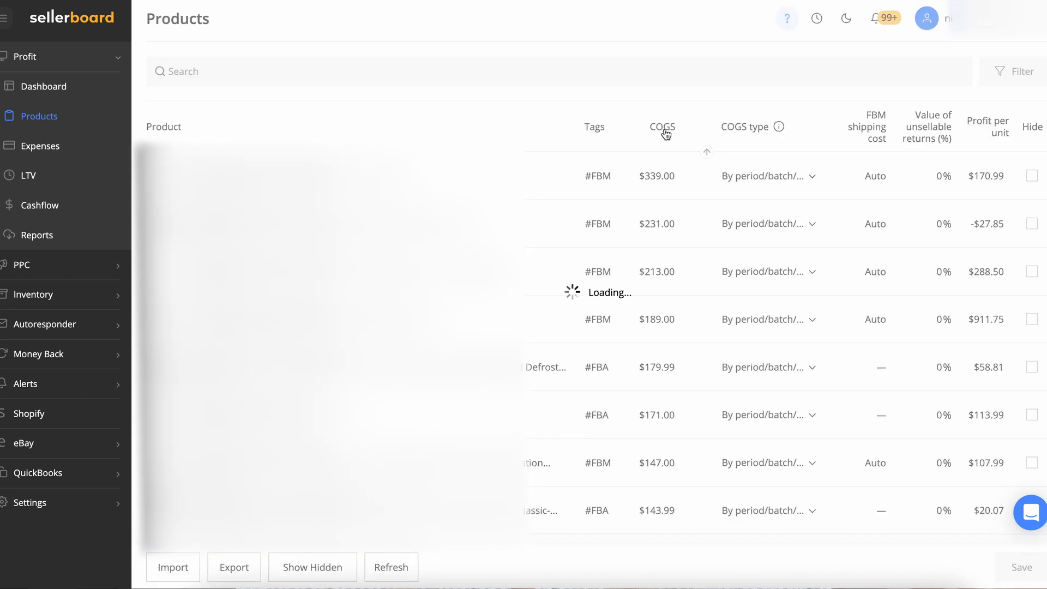
# - Set the COGS of the first three listed products to $4.25 each and save the changes
pyautogui.moveTo(665, 165)
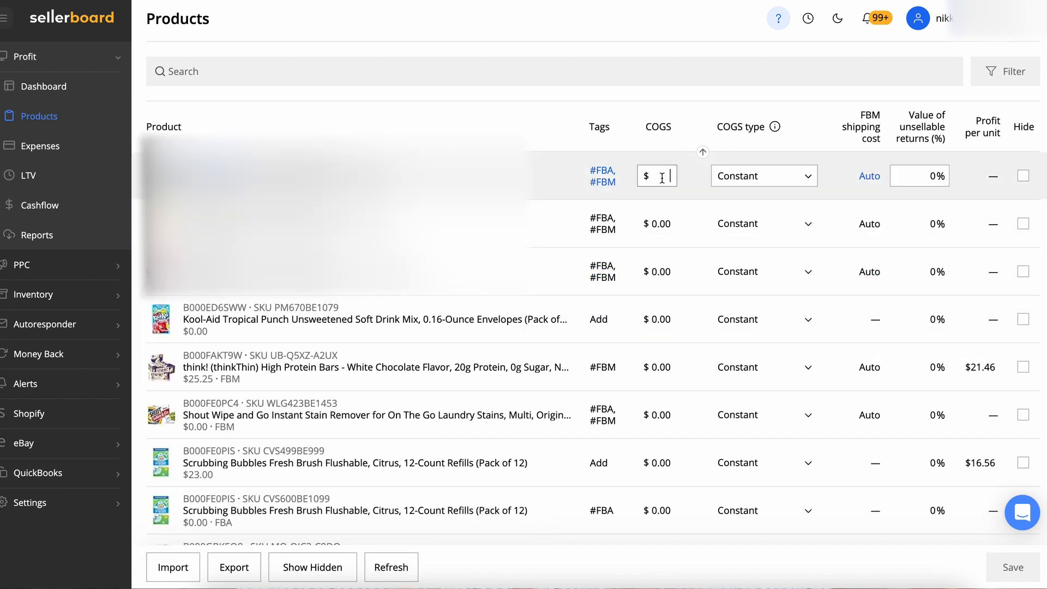
pyautogui.click(662, 178)
pyautogui.write('4.25')
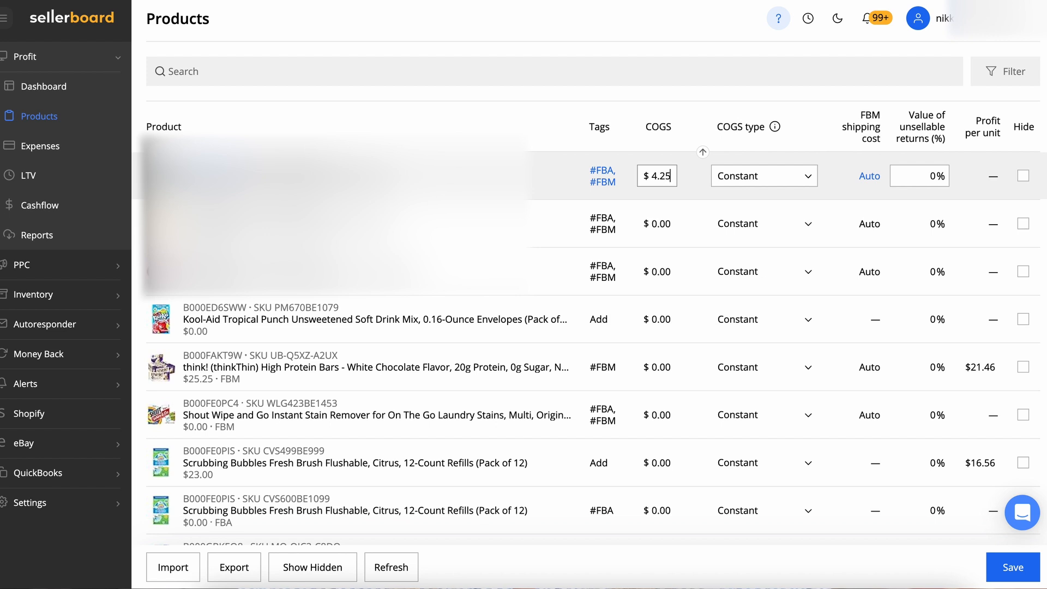
pyautogui.click(660, 222)
pyautogui.write('4.25')
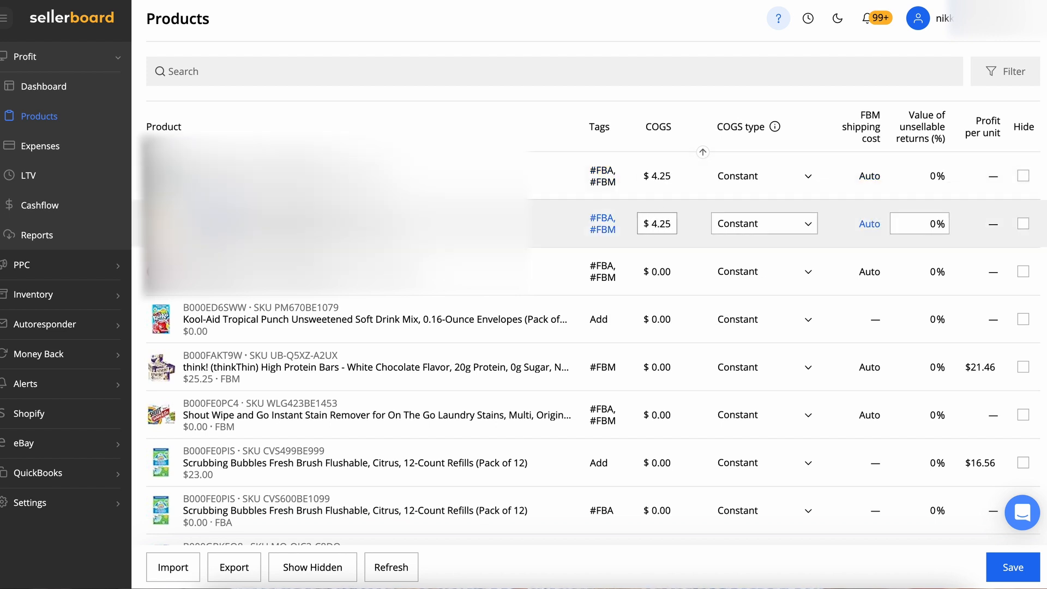
pyautogui.click(663, 273)
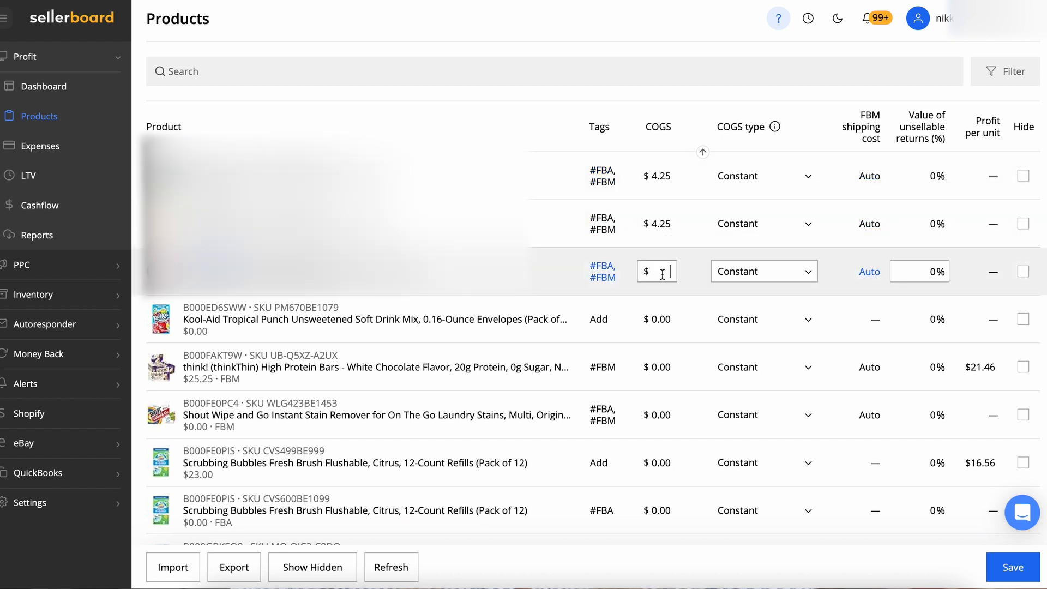
pyautogui.write('4.15')
pyautogui.press('BackSpace')
pyautogui.press('BackSpace')
pyautogui.write('25')
pyautogui.click(1021, 568)
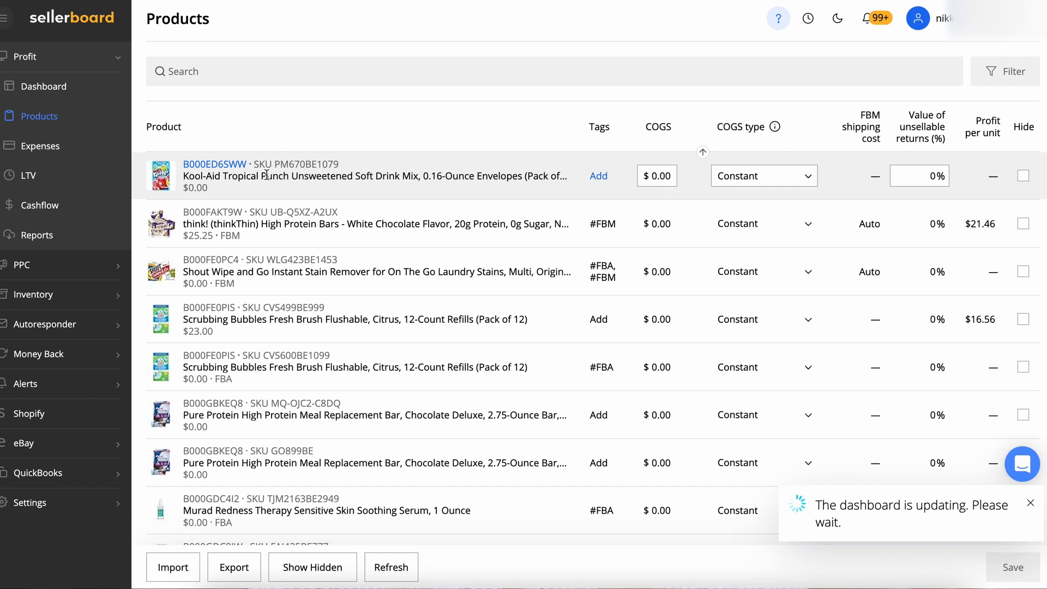
# - Set the COGS of the Kool-Aid Tropical Punch product to $6.70 and its COGS type to By period/batch/marketplace
pyautogui.click(806, 175)
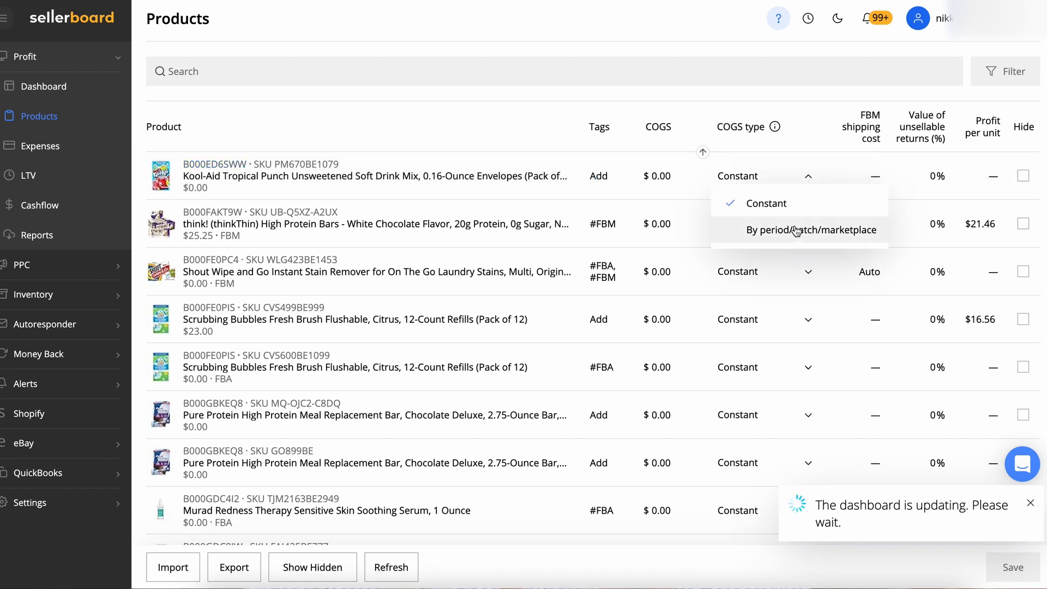
pyautogui.click(661, 176)
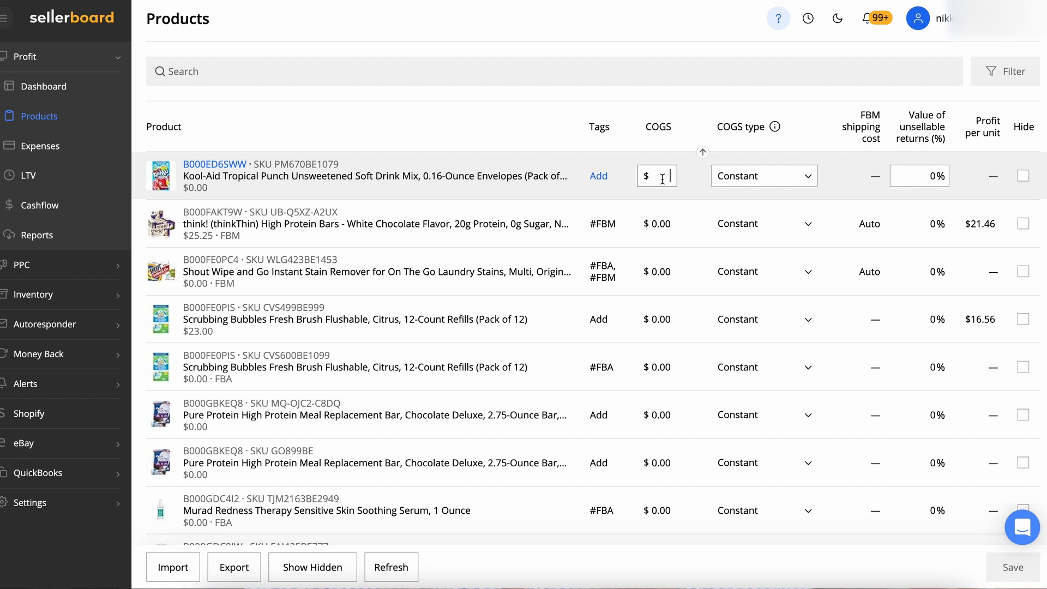
pyautogui.write('6.70')
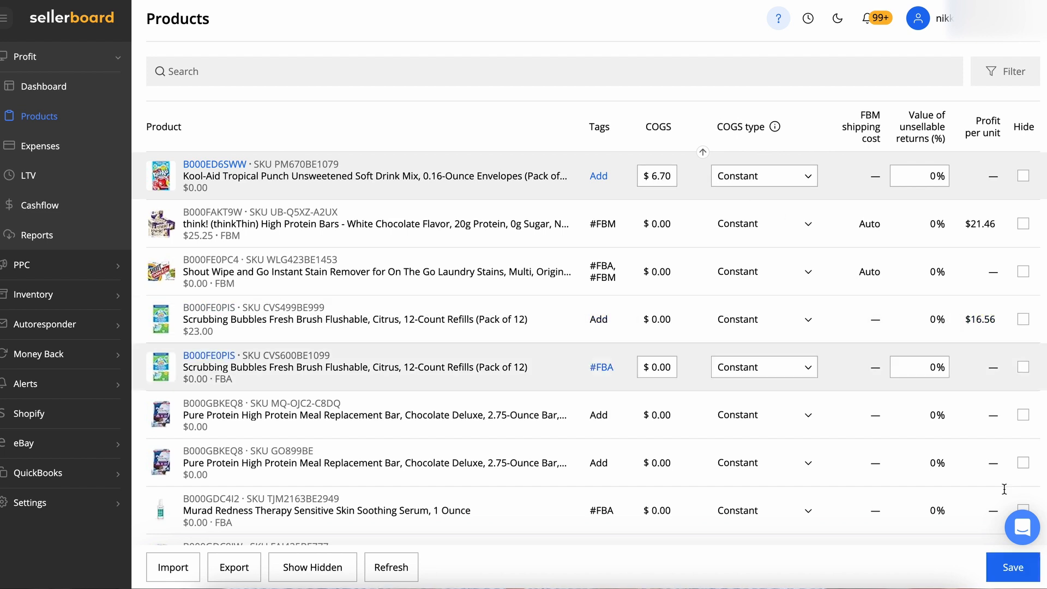
pyautogui.click(790, 185)
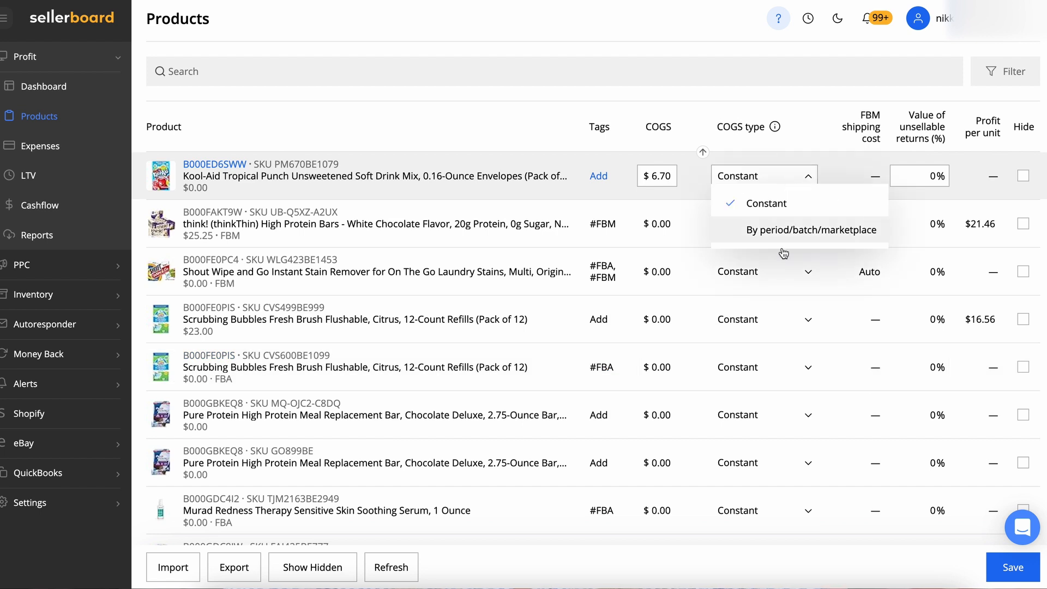
pyautogui.click(806, 230)
# - Switch the Kool-Aid product's COGS type to Constant and back to By period/batch/marketplace to open its COGS period details
pyautogui.click(812, 181)
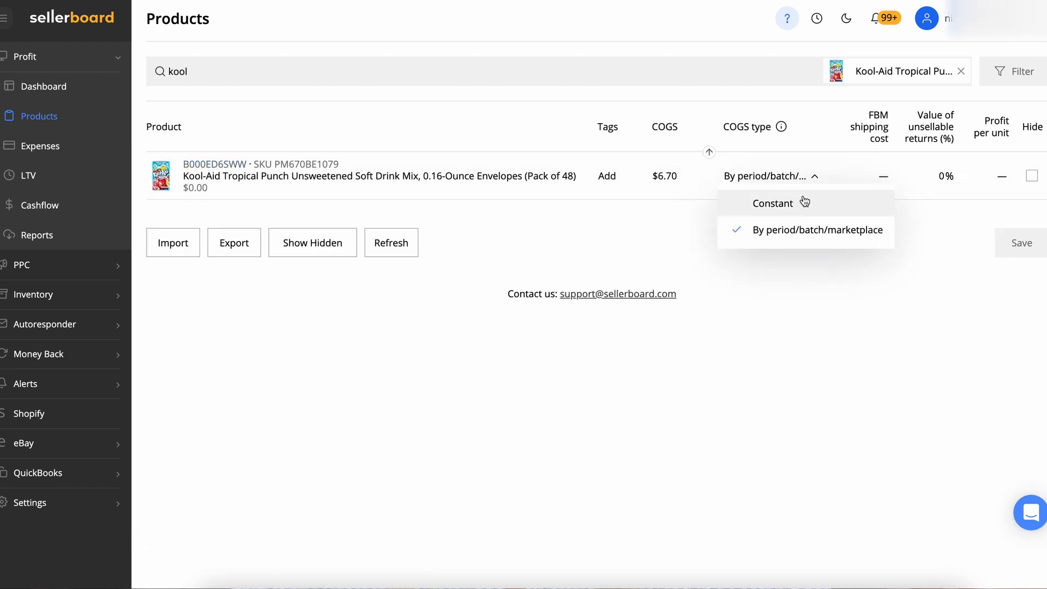
pyautogui.click(816, 237)
pyautogui.click(808, 175)
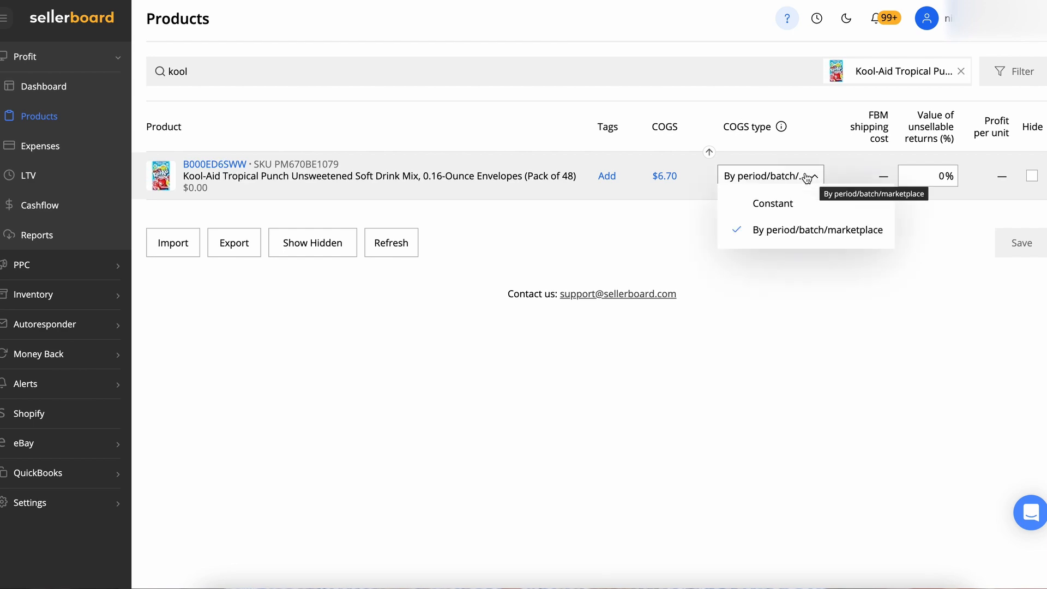
pyautogui.click(788, 201)
pyautogui.click(803, 180)
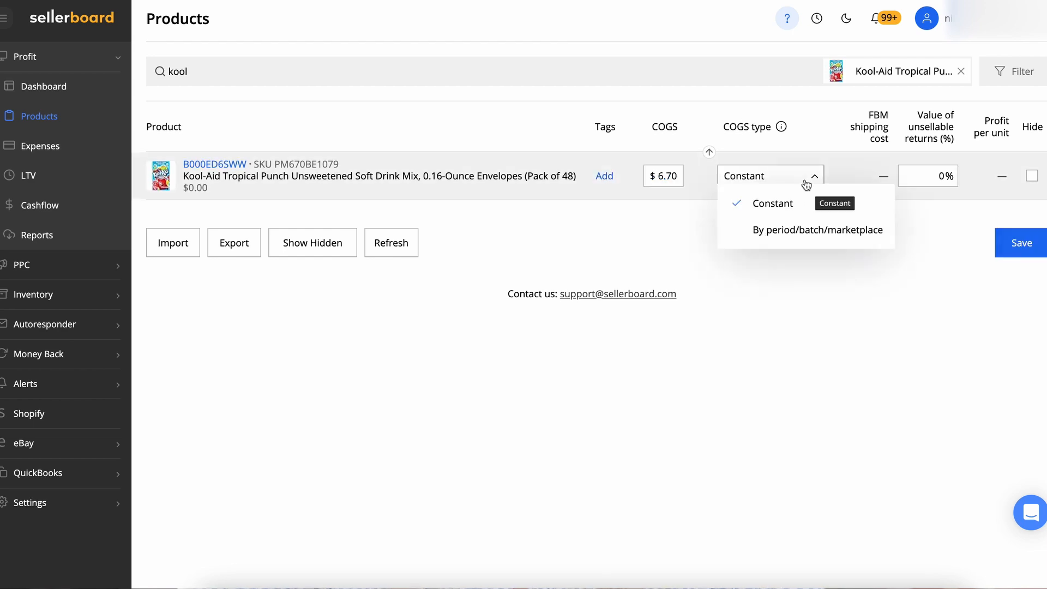
pyautogui.click(802, 227)
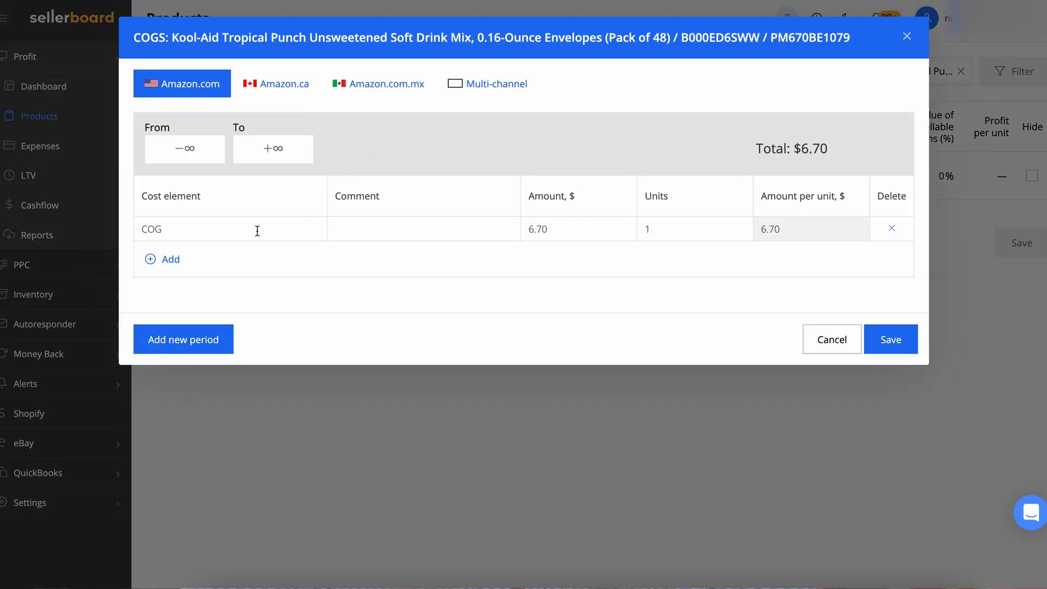
# - Add a new Amazon.com COGS period starting 08/13/2024 for the Kool-Aid product, set its COG amount to $9.99 and save
pyautogui.click(187, 340)
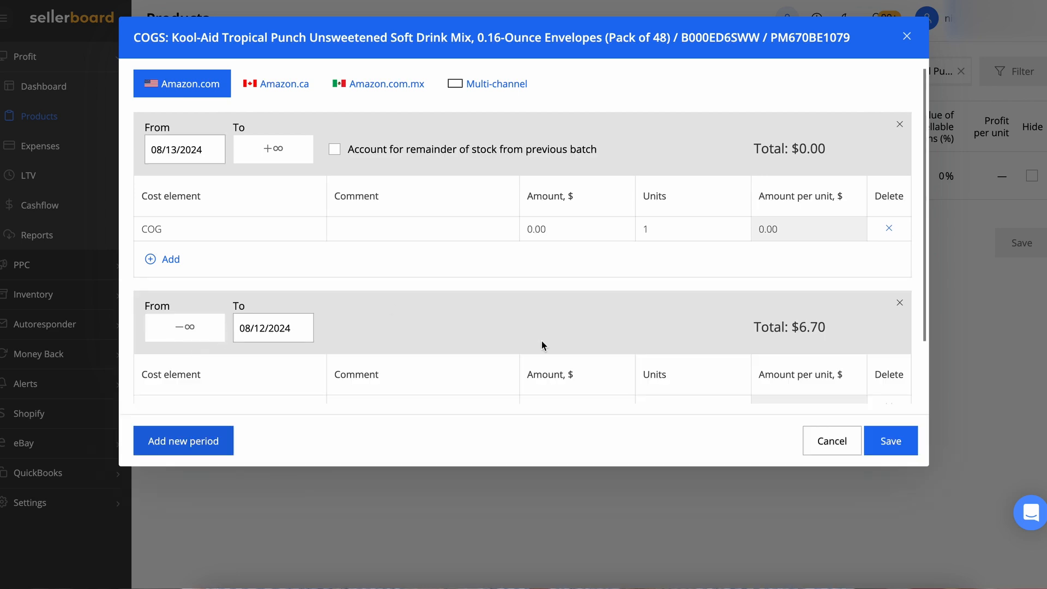
pyautogui.scroll(-3, 522, 304)
pyautogui.scroll(2, 522, 303)
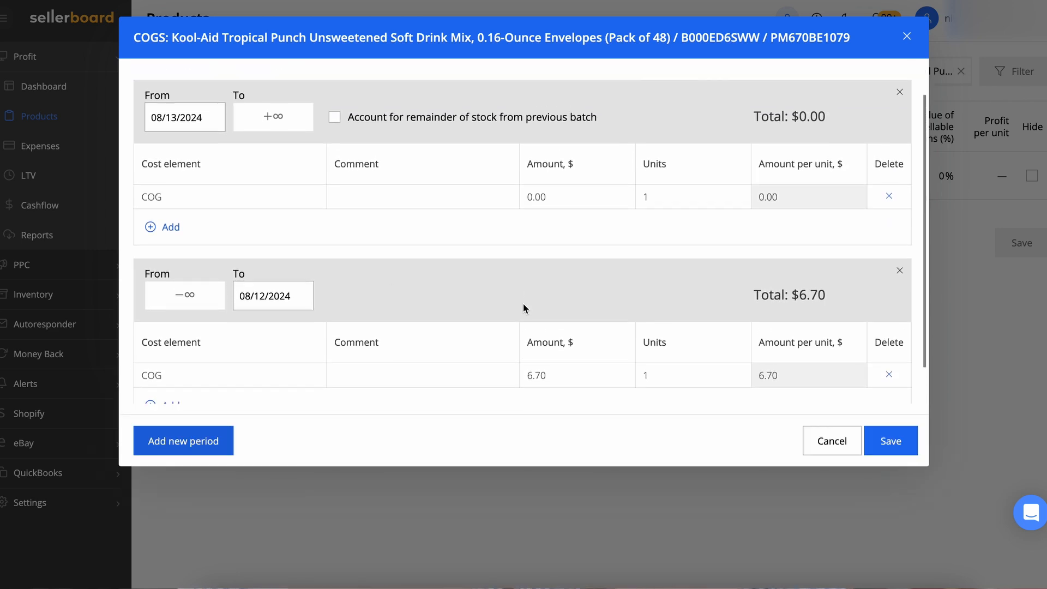
pyautogui.scroll(-1, 523, 304)
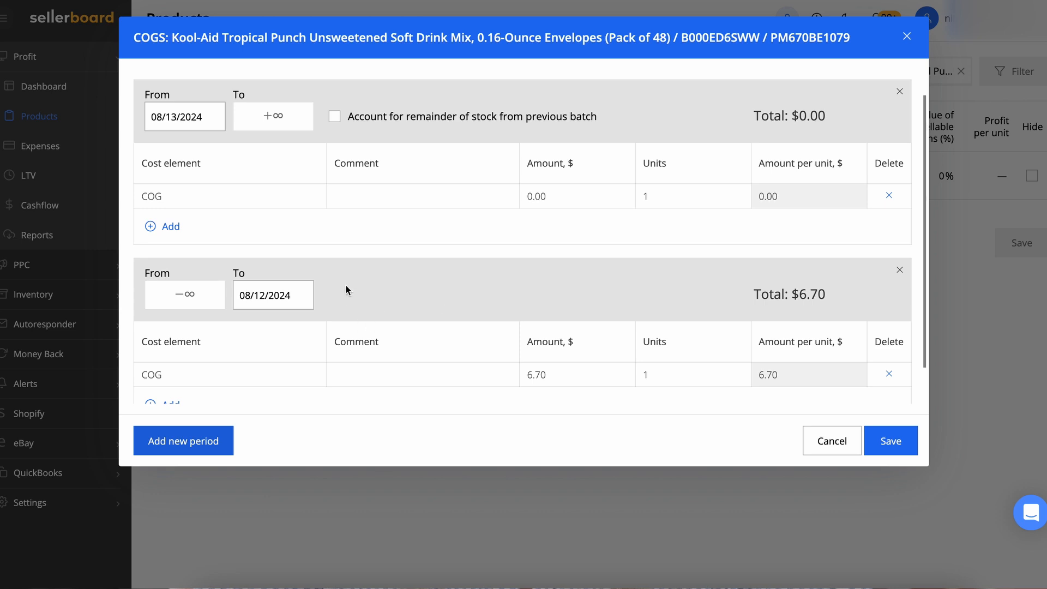
pyautogui.click(561, 198)
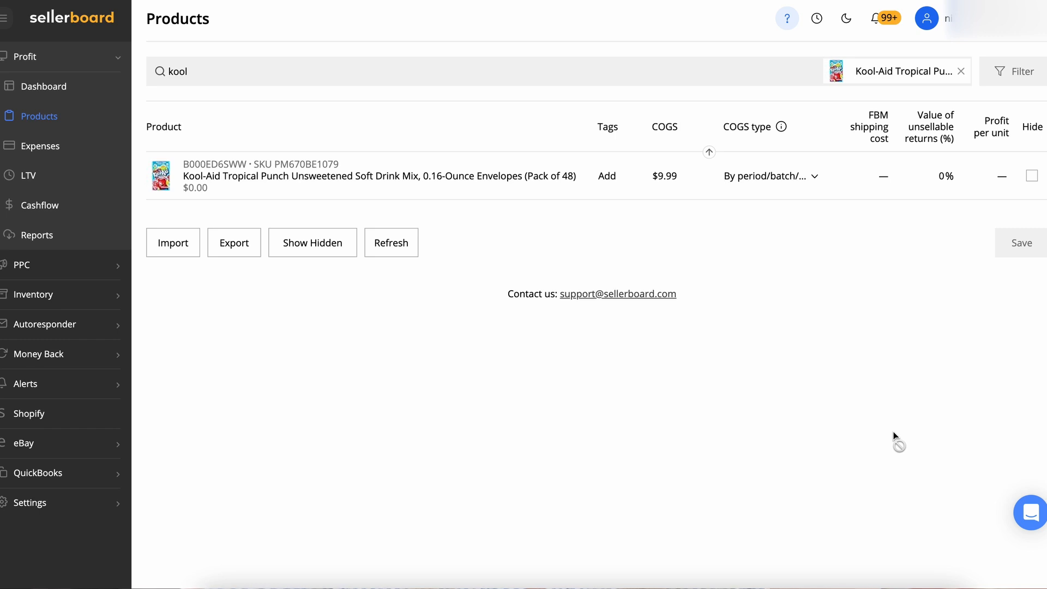
# - Open the import option for the product list
pyautogui.click(173, 242)
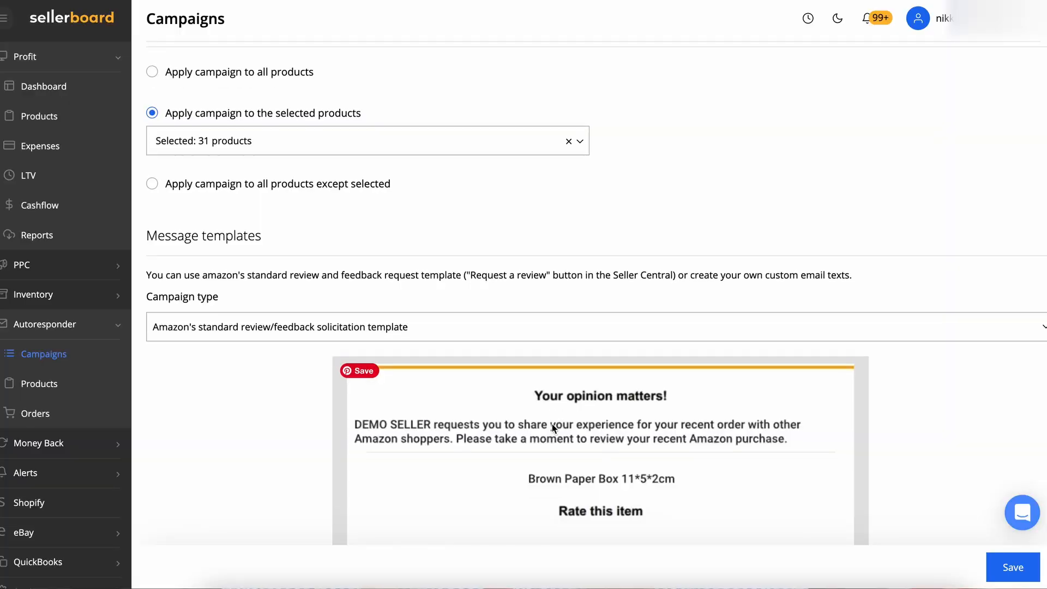
# - Examine the preview of Amazon's standard review/feedback solicitation template in the autoresponder campaign settings
pyautogui.scroll(-1, 552, 424)
pyautogui.scroll(-1, 552, 424)
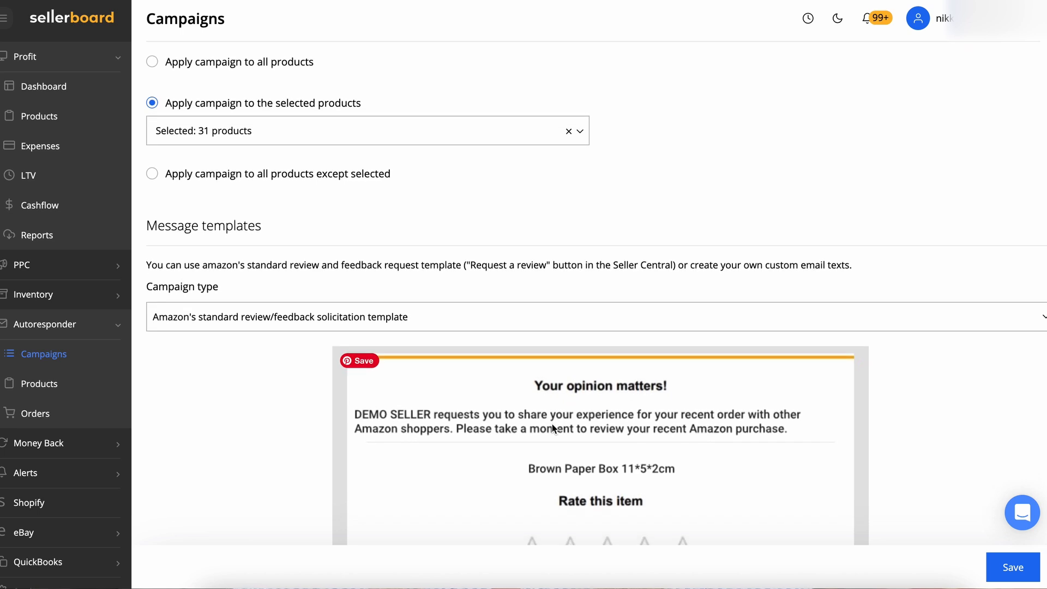
pyautogui.scroll(-3, 551, 424)
pyautogui.scroll(-5, 552, 423)
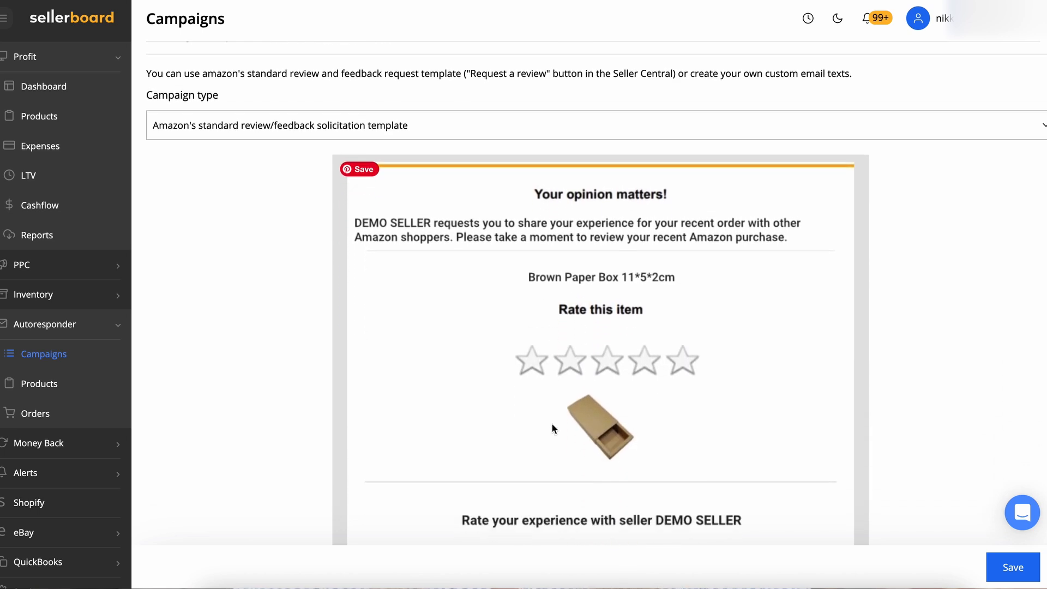
pyautogui.scroll(-2, 551, 423)
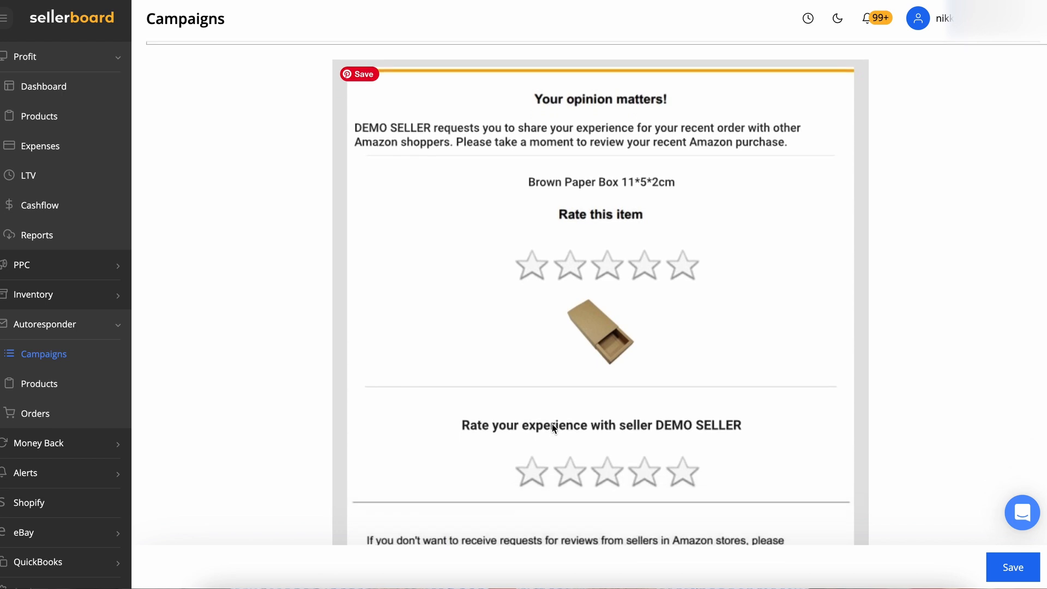